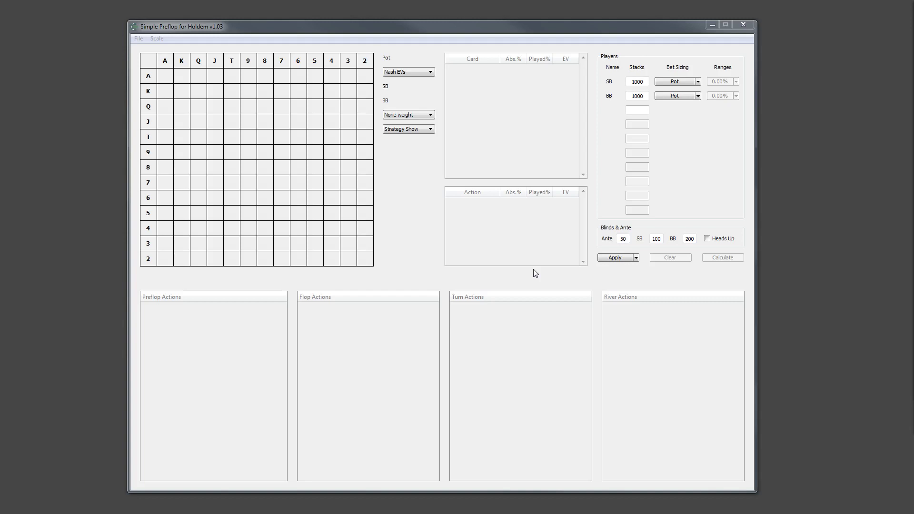
Step: Try a decimal small blind of 10.5 and a big blind of 1
{"action": "left_click", "coordinate": [535, 273]}
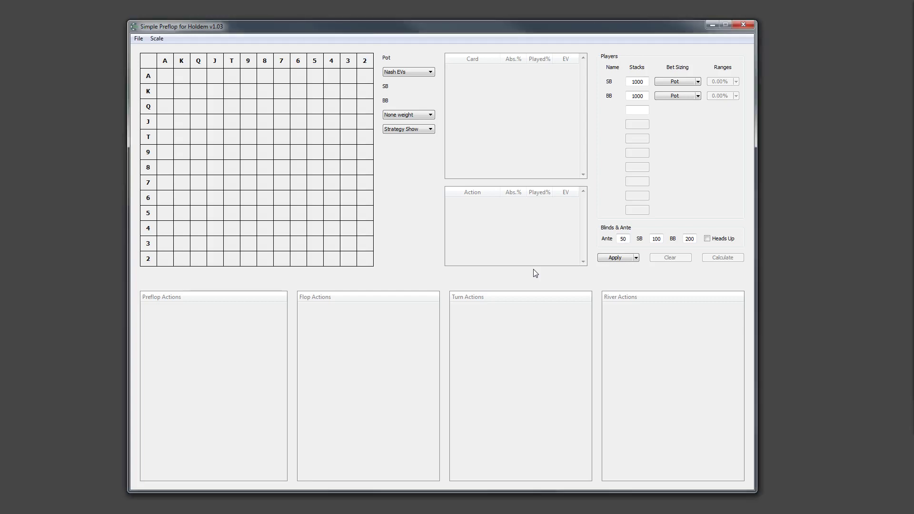
{"action": "double_click", "coordinate": [653, 238]}
{"action": "type", "text": "10"}
{"action": "type", "text": ".5"}
{"action": "left_click_drag", "start_coordinate": [694, 239], "coordinate": [685, 238]}
{"action": "type", "text": "1"}
Step: Restore the small blind to 100 and the big blind to 200
{"action": "left_click_drag", "start_coordinate": [662, 239], "coordinate": [655, 237]}
{"action": "type", "text": "100"}
{"action": "left_click_drag", "start_coordinate": [692, 238], "coordinate": [684, 237]}
{"action": "type", "text": "200"}
Step: Add a third player and set the BTN, SB and BB stacks to 1500 each
{"action": "left_click", "coordinate": [636, 111]}
{"action": "type", "text": "1000"}
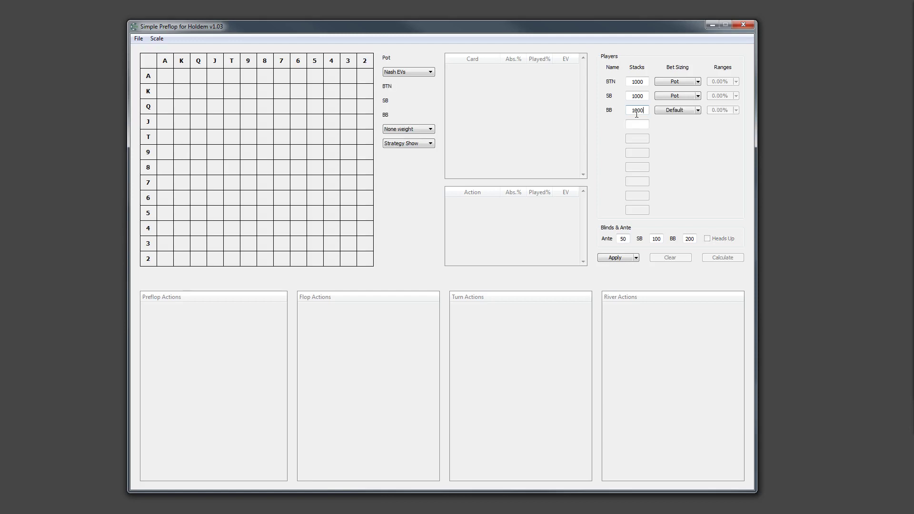
{"action": "left_click", "coordinate": [635, 81]}
{"action": "key", "text": "Delete"}
{"action": "type", "text": "5"}
{"action": "left_click", "coordinate": [635, 95]}
{"action": "key", "text": "Delete"}
{"action": "type", "text": "5"}
{"action": "left_click", "coordinate": [637, 111]}
{"action": "key", "text": "shift+Right"}
{"action": "type", "text": "5"}
Step: Add a fourth and a fifth player with stacks of 1500 each
{"action": "left_click", "coordinate": [638, 125]}
{"action": "type", "text": "1500"}
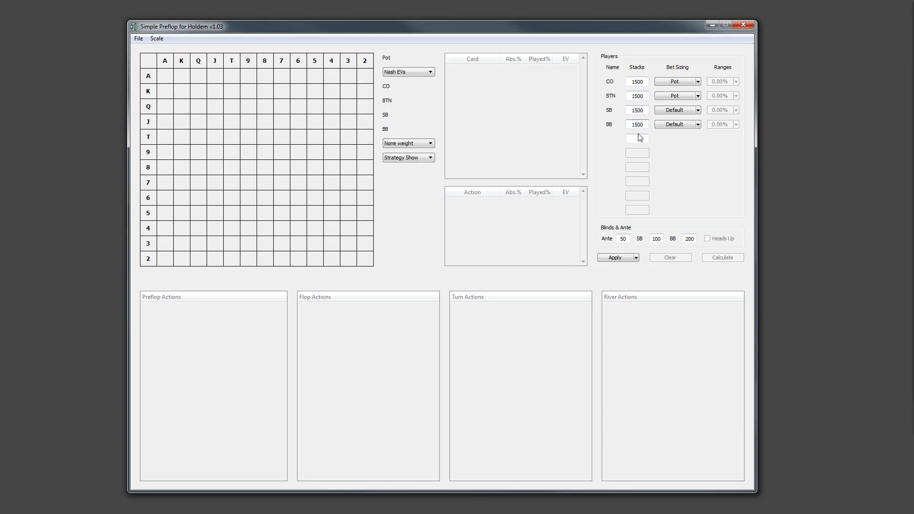
{"action": "left_click", "coordinate": [638, 138]}
{"action": "type", "text": "1500"}
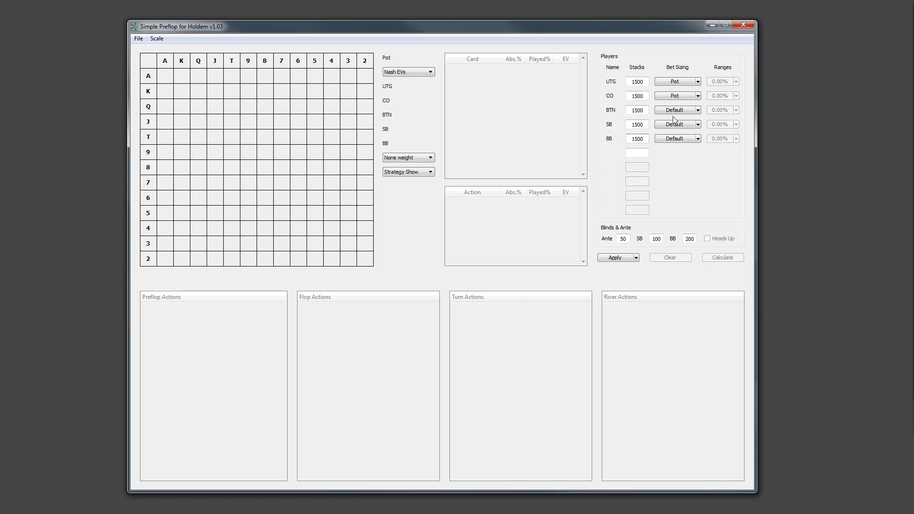
Step: Set the bet sizing of BTN, SB and BB to Pot and apply the setup to build the preflop tree
{"action": "left_click", "coordinate": [697, 110]}
{"action": "left_click", "coordinate": [695, 127]}
{"action": "left_click", "coordinate": [697, 125]}
{"action": "left_click", "coordinate": [687, 146]}
{"action": "left_click", "coordinate": [698, 138]}
{"action": "left_click", "coordinate": [690, 161]}
{"action": "left_click", "coordinate": [616, 260]}
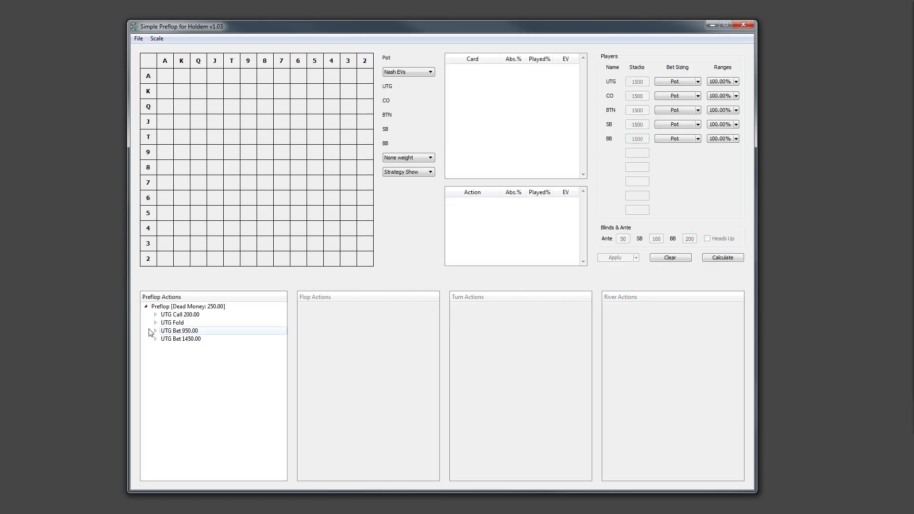
Step: Expand the preflop line UTG Call, CO Call, BTN Fold, SB Fold and select BB Check to show its flop actions
{"action": "left_click", "coordinate": [156, 315]}
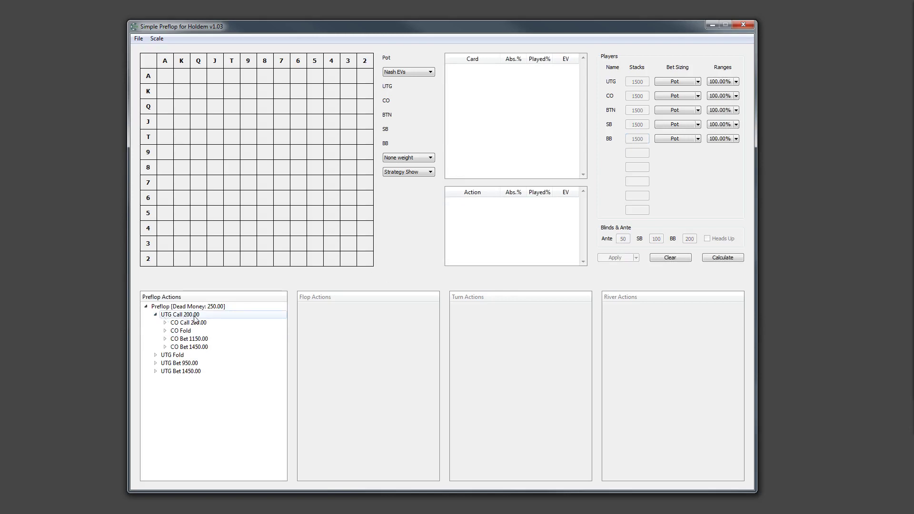
{"action": "left_click", "coordinate": [165, 322]}
{"action": "left_click", "coordinate": [175, 330]}
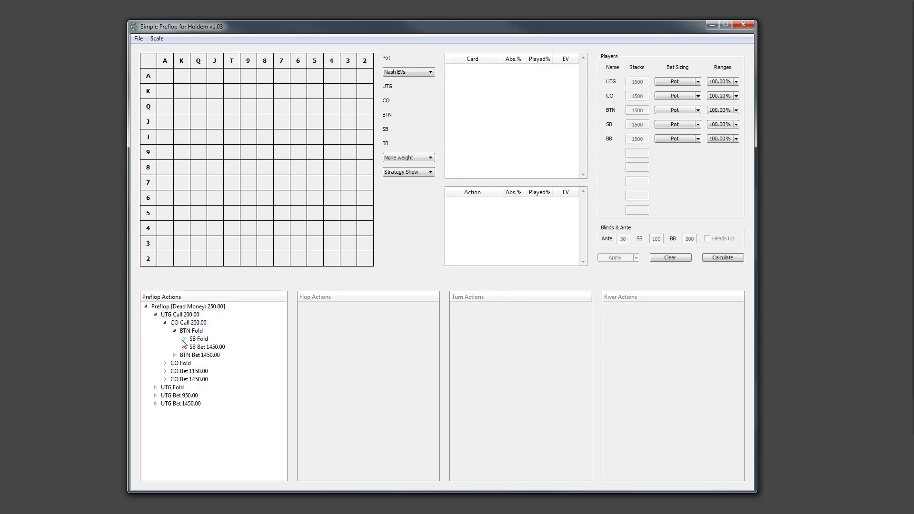
{"action": "left_click", "coordinate": [184, 339]}
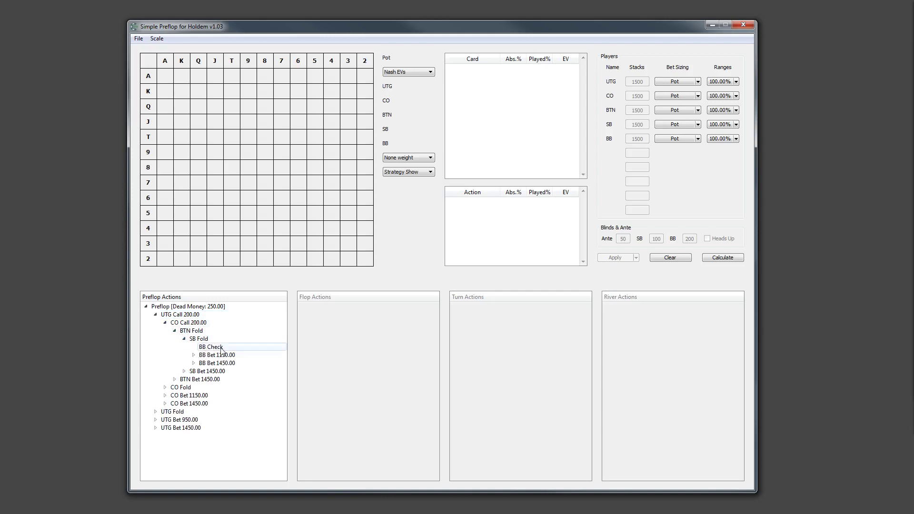
{"action": "key", "text": "Up"}
{"action": "key", "text": "Up"}
{"action": "key", "text": "Up"}
{"action": "key", "text": "Up"}
{"action": "key", "text": "Down"}
{"action": "key", "text": "Down"}
{"action": "key", "text": "Down"}
{"action": "left_click", "coordinate": [262, 351]}
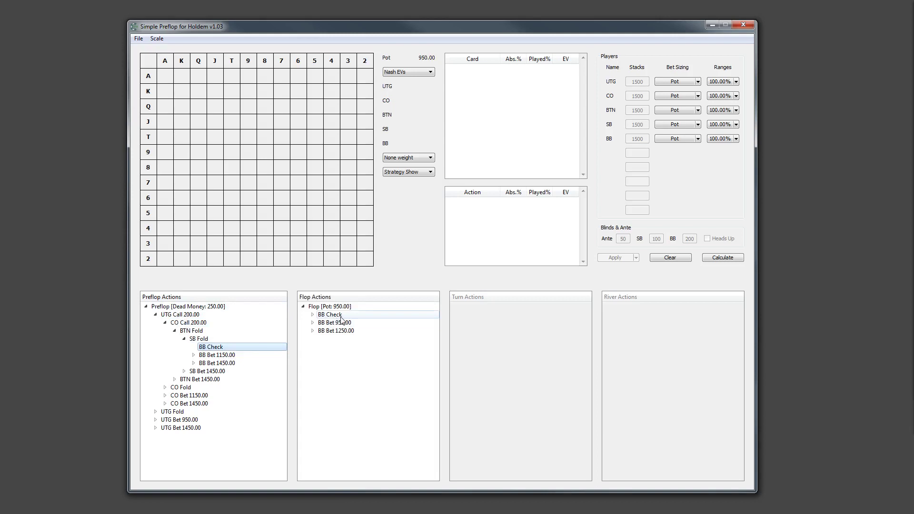
Step: Clear the tree and rebuild it with the With 5-way option
{"action": "left_click", "coordinate": [674, 260]}
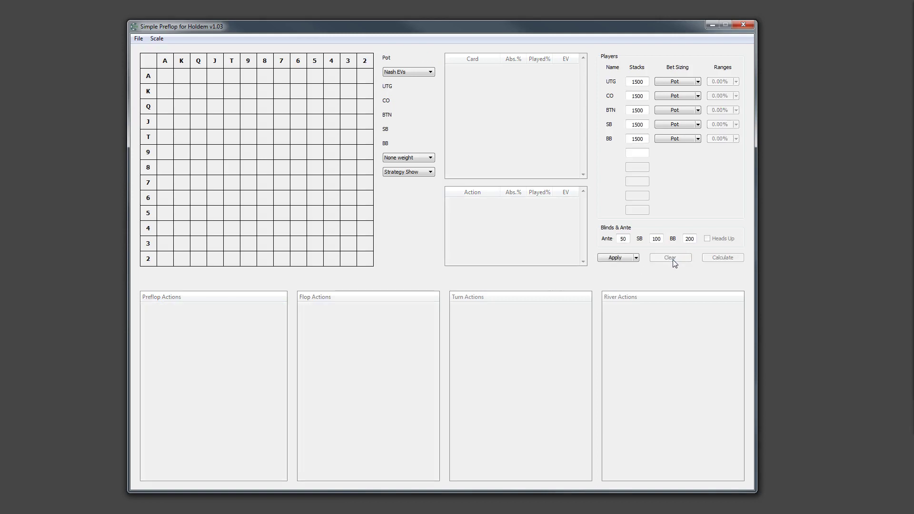
{"action": "left_click", "coordinate": [635, 258]}
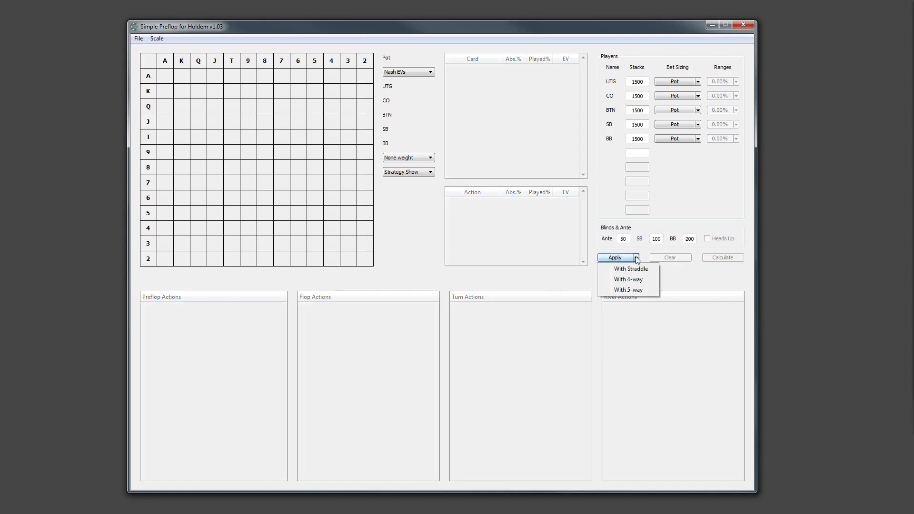
{"action": "left_click", "coordinate": [638, 290]}
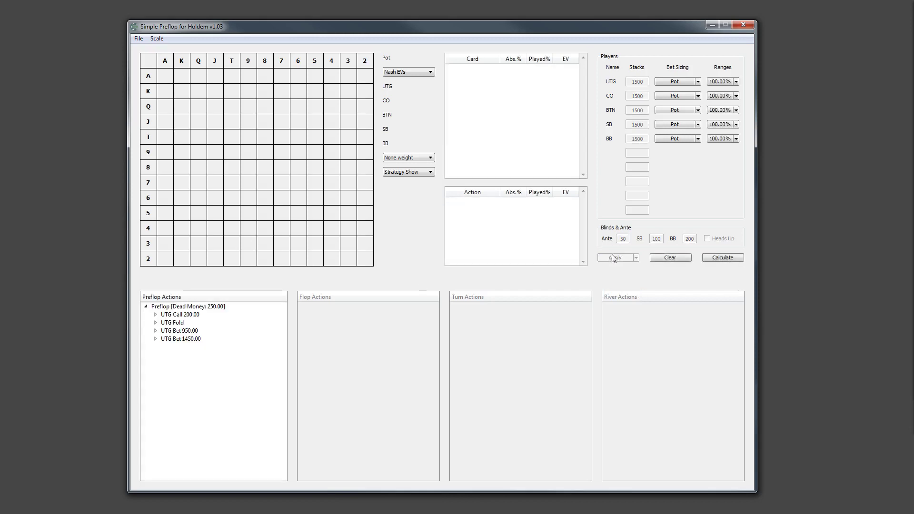
Step: Expand the preflop line in which UTG, CO, BTN and SB all call 200, and select BB Check
{"action": "left_click", "coordinate": [155, 315]}
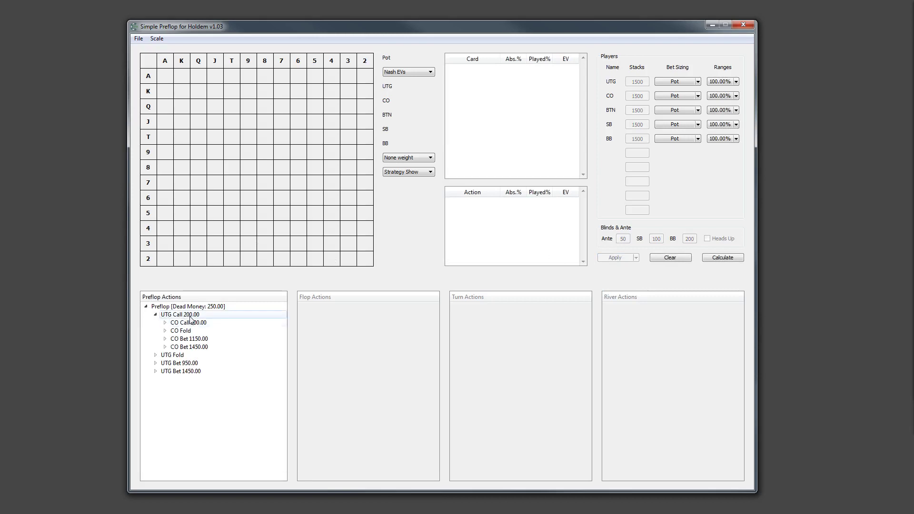
{"action": "left_click", "coordinate": [165, 322]}
{"action": "left_click", "coordinate": [174, 331]}
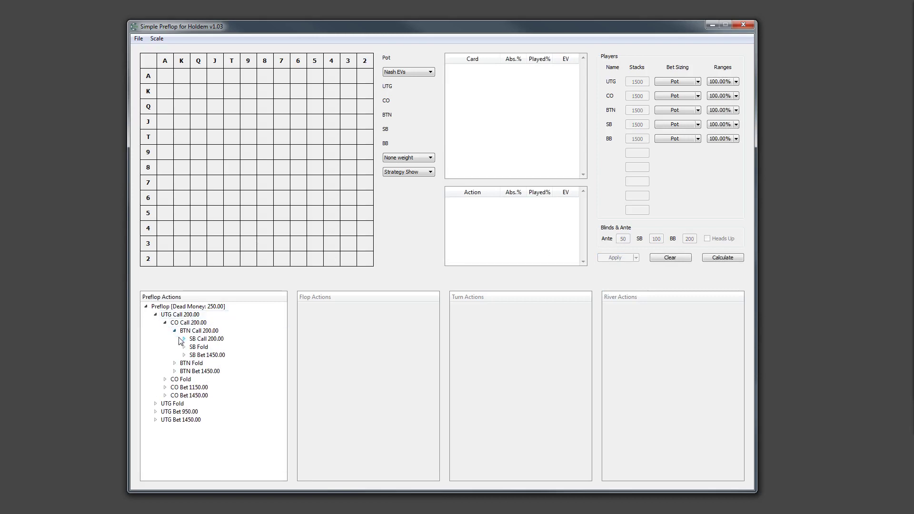
{"action": "left_click", "coordinate": [183, 339]}
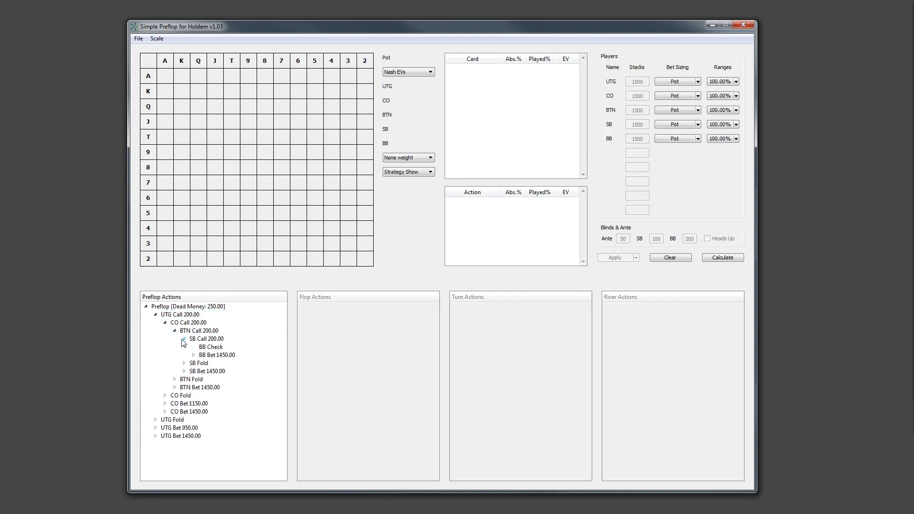
{"action": "left_click", "coordinate": [209, 347]}
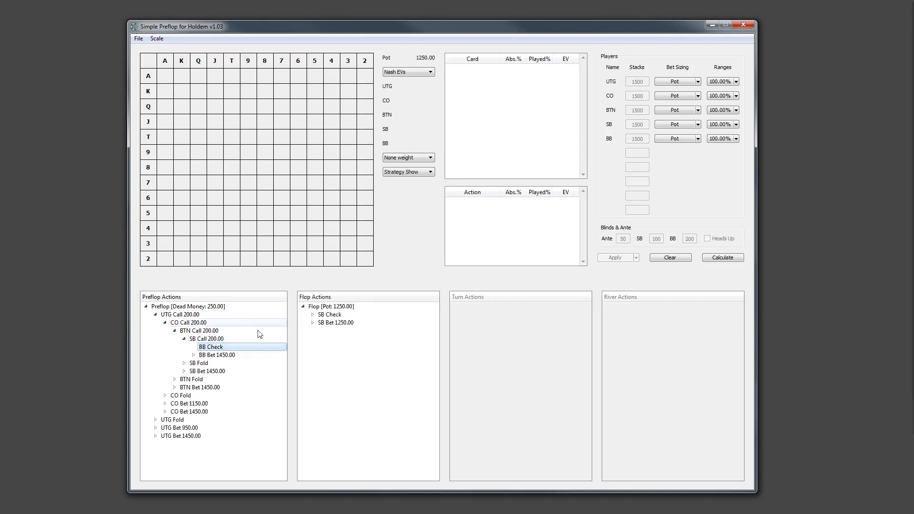
Step: Expand the flop line SB Check, BB Check, UTG Check, CO Check down to the BTN actions
{"action": "left_click", "coordinate": [313, 314]}
{"action": "left_click", "coordinate": [322, 322]}
{"action": "left_click", "coordinate": [332, 331]}
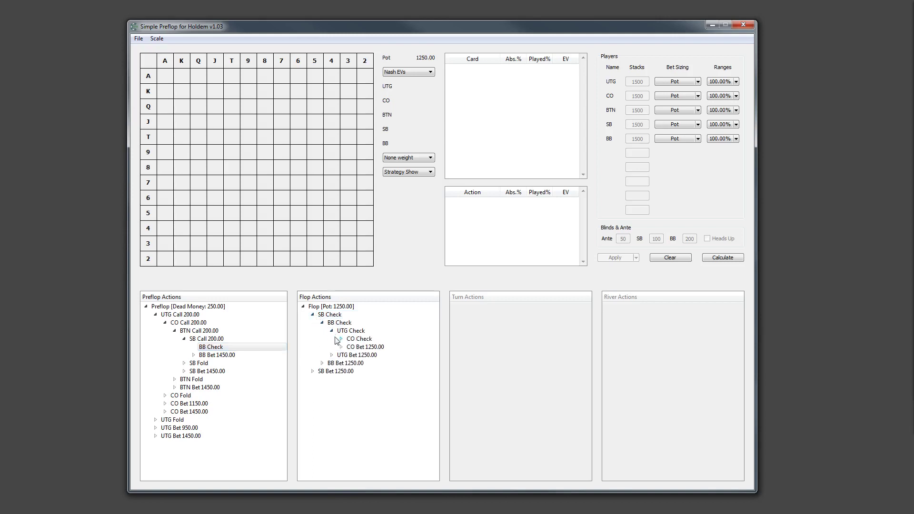
{"action": "left_click", "coordinate": [342, 339]}
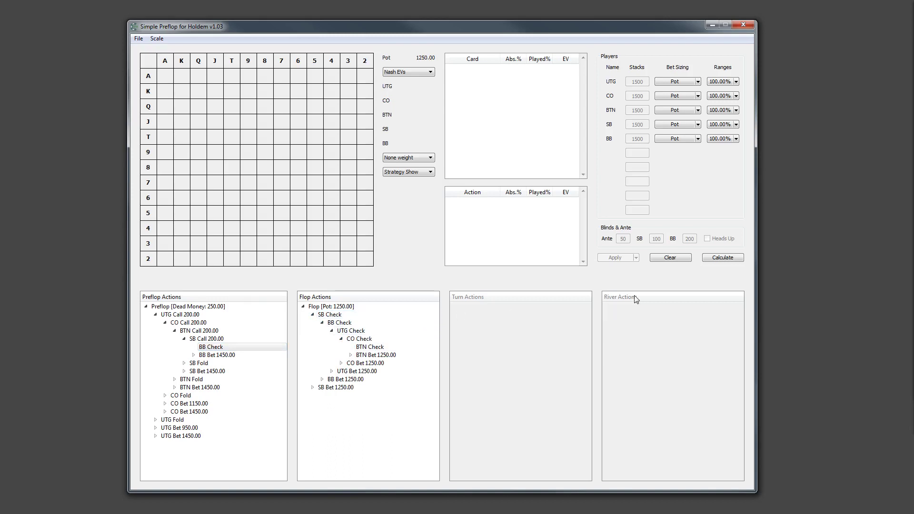
Step: Clear the tree and delete four player stacks so that only one player is left
{"action": "left_click", "coordinate": [668, 259]}
{"action": "double_click", "coordinate": [640, 139]}
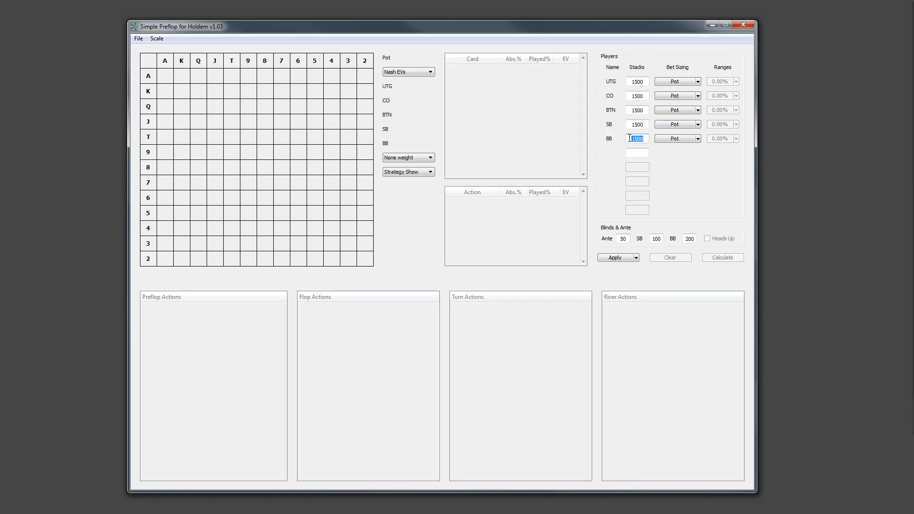
{"action": "key", "text": "BackSpace"}
{"action": "double_click", "coordinate": [630, 125]}
{"action": "key", "text": "BackSpace"}
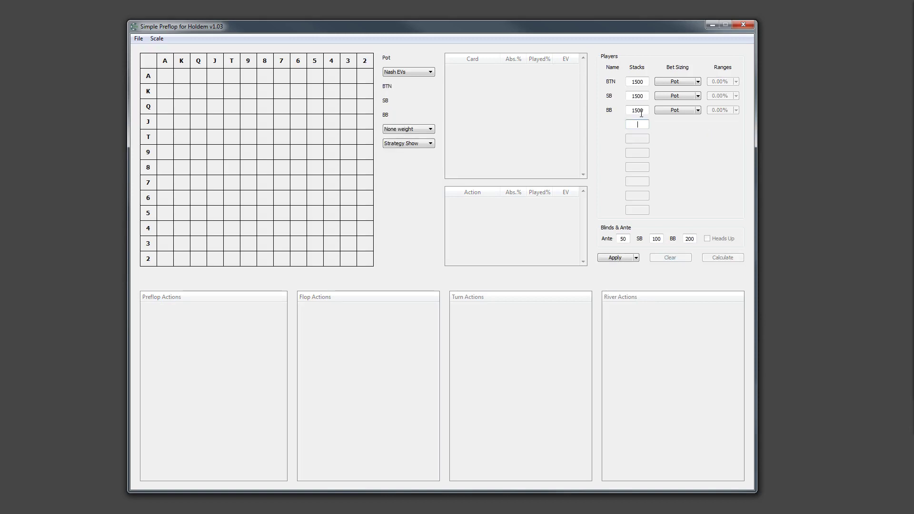
{"action": "double_click", "coordinate": [627, 109]}
{"action": "key", "text": "BackSpace"}
{"action": "double_click", "coordinate": [628, 96]}
{"action": "key", "text": "BackSpace"}
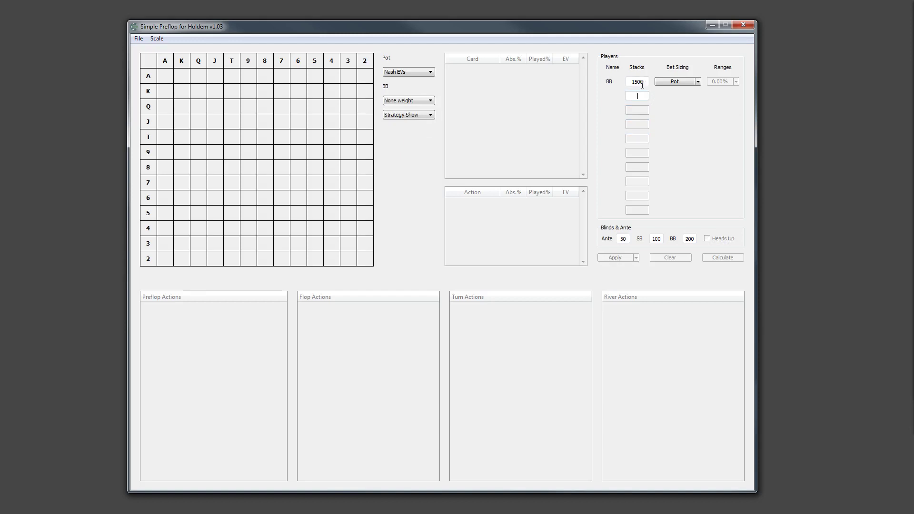
Step: Set up two players, SB and BB, with stacks of 400 each and apply the setup to build the tree
{"action": "double_click", "coordinate": [631, 81]}
{"action": "type", "text": "400"}
{"action": "left_click", "coordinate": [642, 97]}
{"action": "type", "text": "400"}
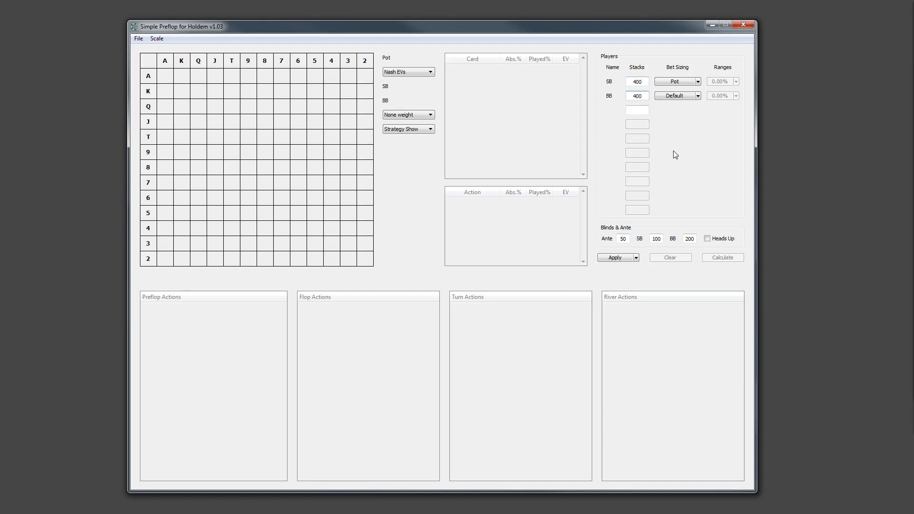
{"action": "left_click", "coordinate": [617, 258]}
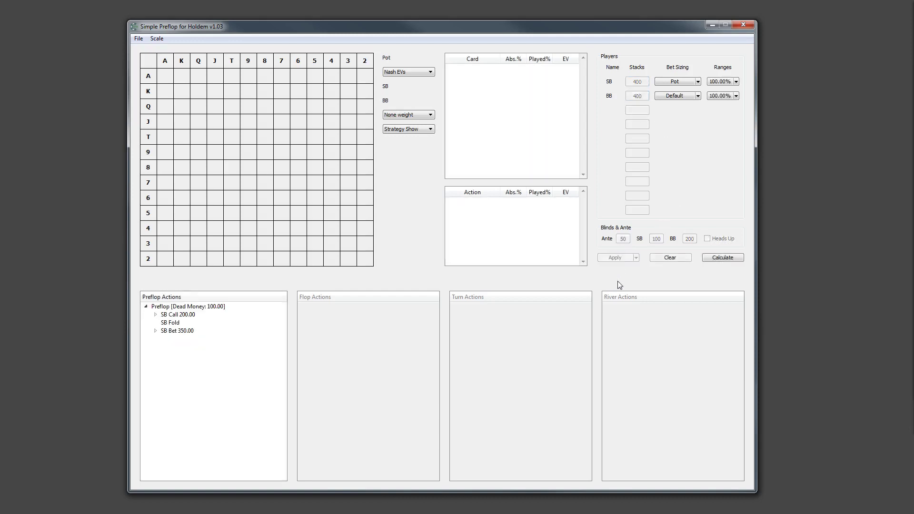
Step: Open the calculation settings and keep the strategy autosave enabled at every 25%
{"action": "left_click", "coordinate": [714, 260]}
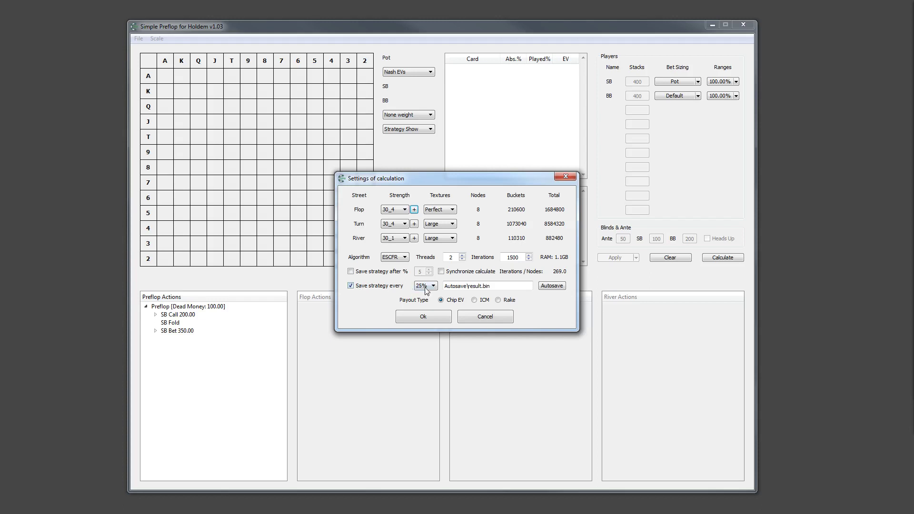
{"action": "left_click", "coordinate": [350, 286]}
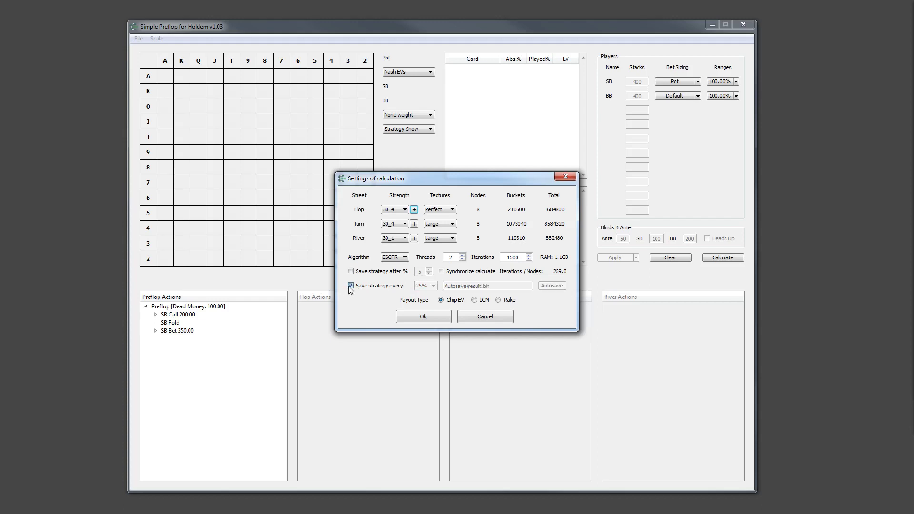
{"action": "left_click", "coordinate": [350, 286]}
{"action": "left_click", "coordinate": [420, 286]}
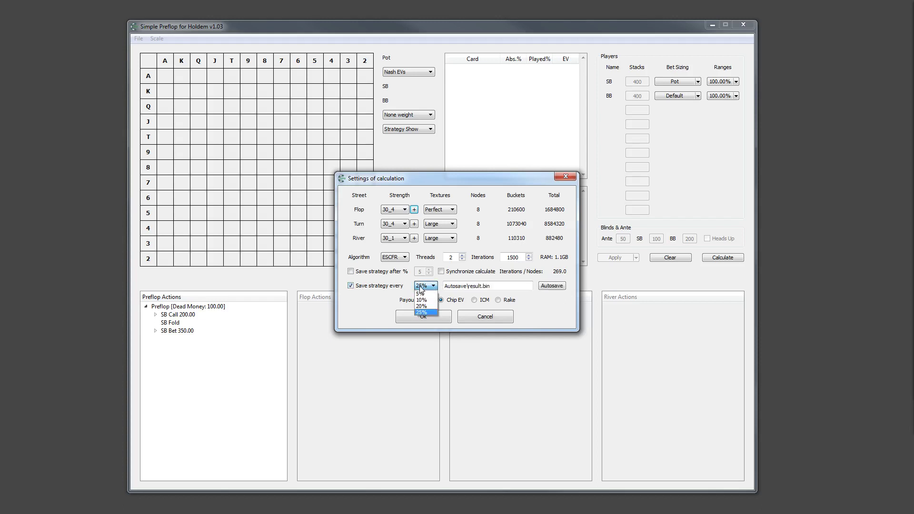
{"action": "left_click", "coordinate": [422, 312]}
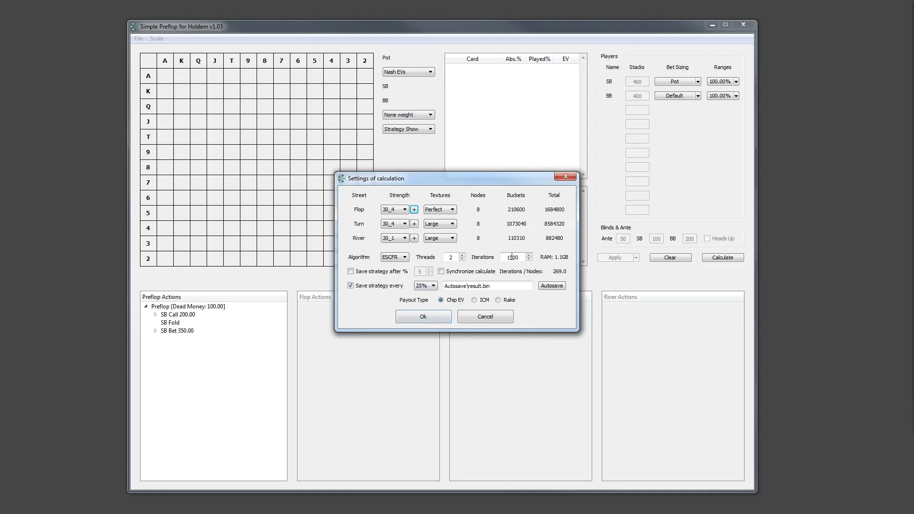
Step: Lower the iterations to 100, run the calculation and stop it at about 70%
{"action": "left_click_drag", "start_coordinate": [508, 257], "coordinate": [513, 257]}
{"action": "type", "text": "2"}
{"action": "key", "text": "BackSpace"}
{"action": "type", "text": "1"}
{"action": "left_click", "coordinate": [418, 317]}
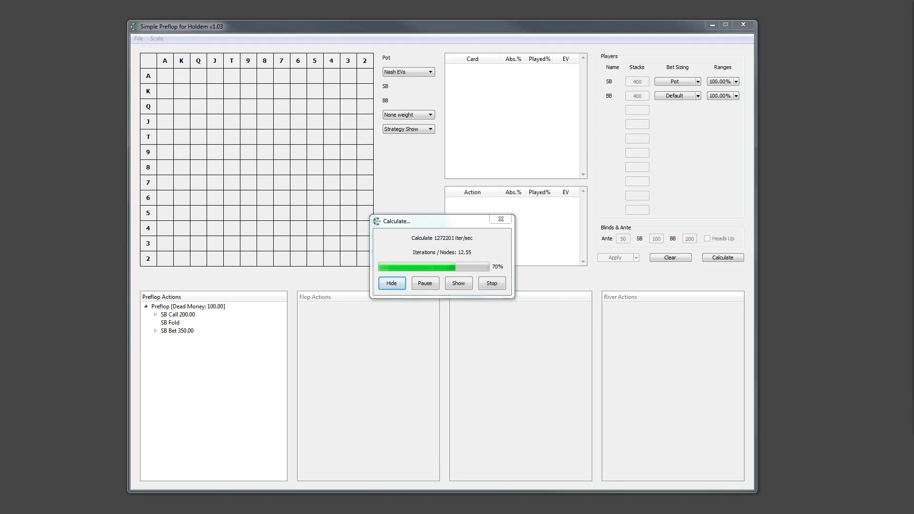
{"action": "left_click", "coordinate": [492, 283]}
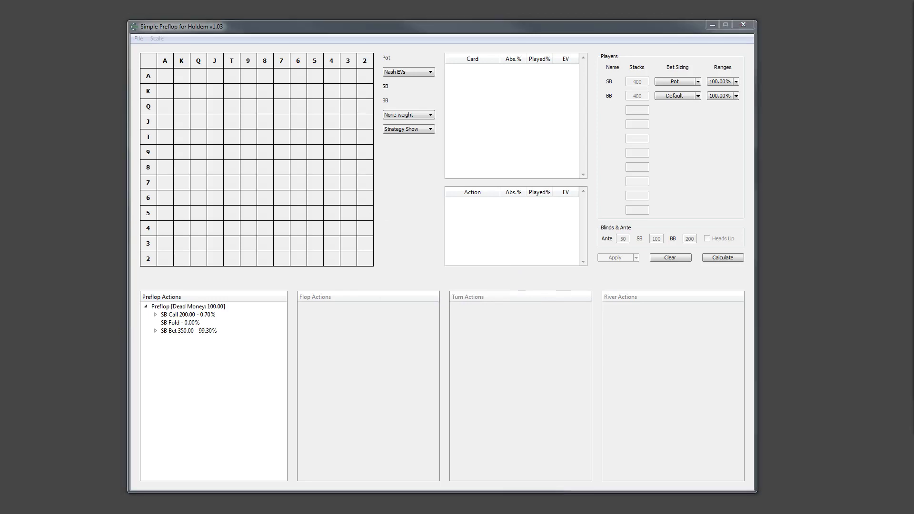
Step: Load result_25%.bin from the Autosave folder in Windows Explorer into Simple Preflop and show the strategy for SB Call 200.00
{"action": "left_click_drag", "start_coordinate": [913, 172], "coordinate": [438, 125]}
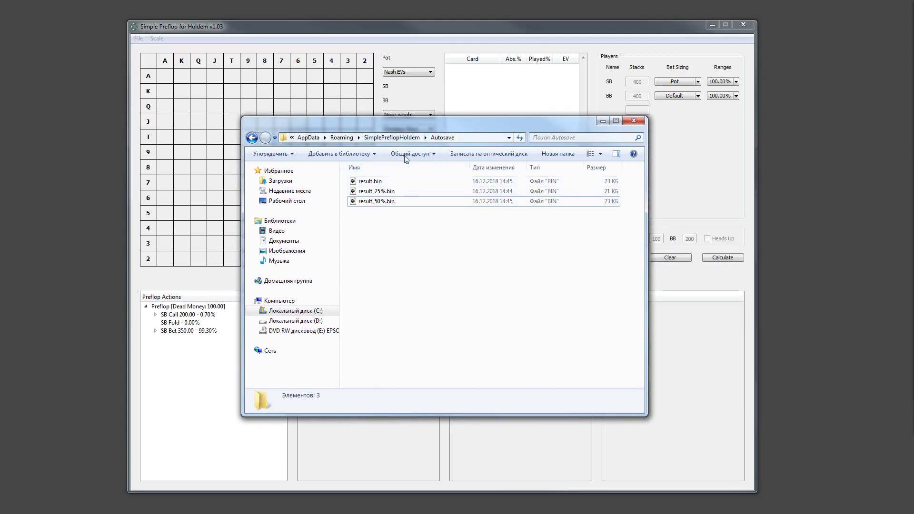
{"action": "left_click_drag", "start_coordinate": [430, 131], "coordinate": [636, 64]}
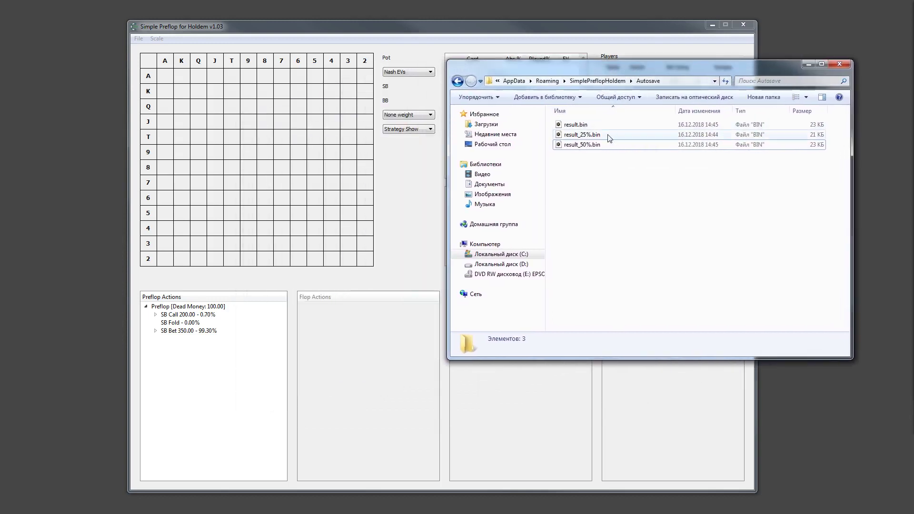
{"action": "left_click", "coordinate": [606, 137]}
{"action": "left_click_drag", "start_coordinate": [606, 137], "coordinate": [388, 203]}
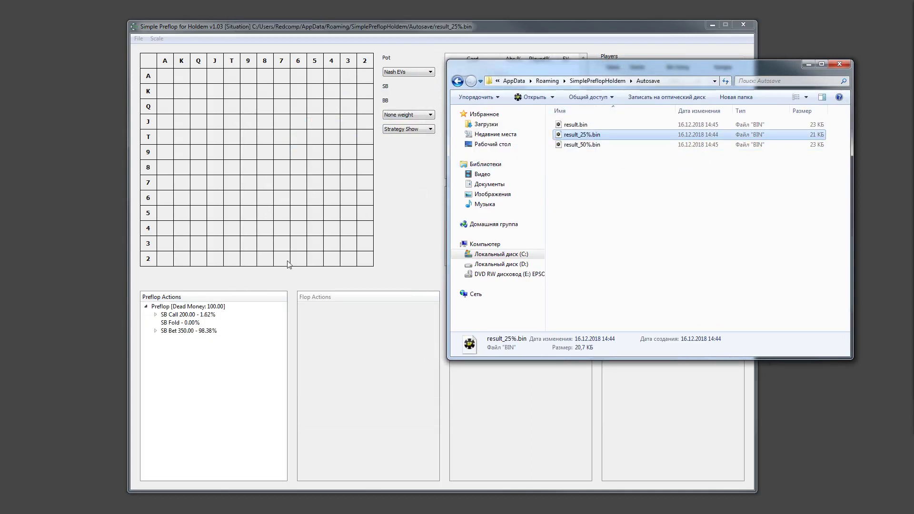
{"action": "left_click", "coordinate": [213, 315]}
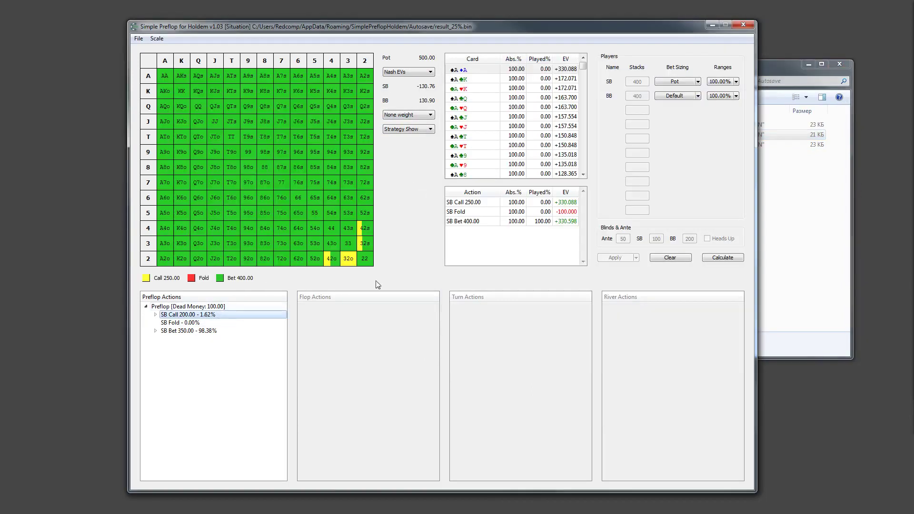
Step: Load result_50%.bin from the Autosave folder into Simple Preflop
{"action": "left_click", "coordinate": [793, 227]}
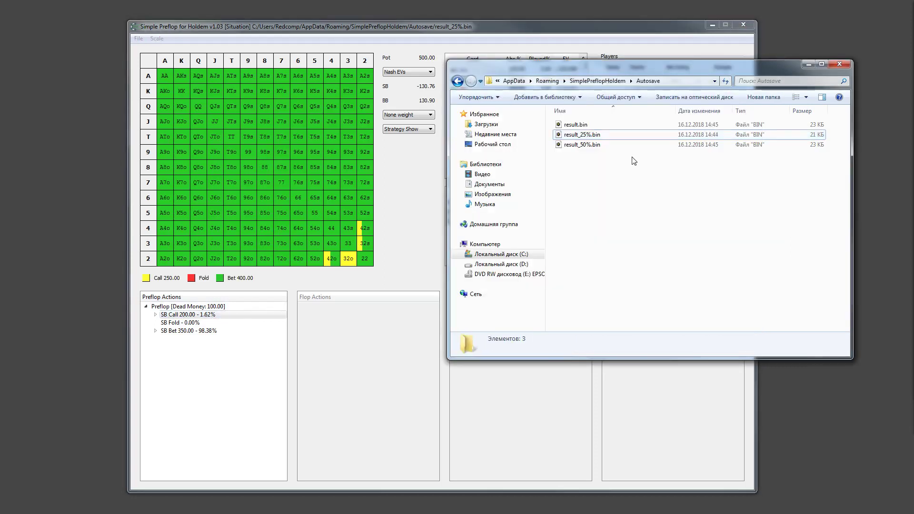
{"action": "left_click", "coordinate": [667, 147]}
{"action": "left_click_drag", "start_coordinate": [666, 147], "coordinate": [381, 205]}
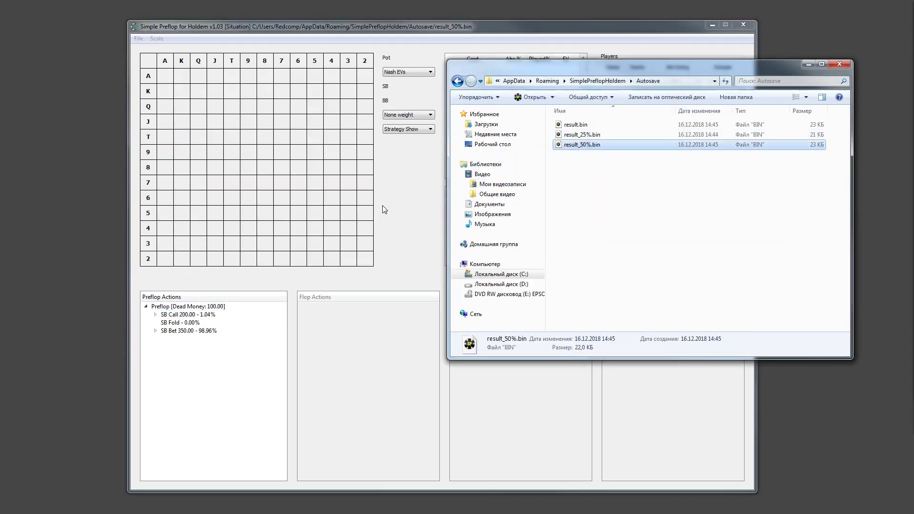
Step: Show the strategy for SB Call 200.00 in the loaded result_50%.bin and return to the Autosave folder
{"action": "left_click", "coordinate": [185, 314]}
{"action": "left_click", "coordinate": [793, 205]}
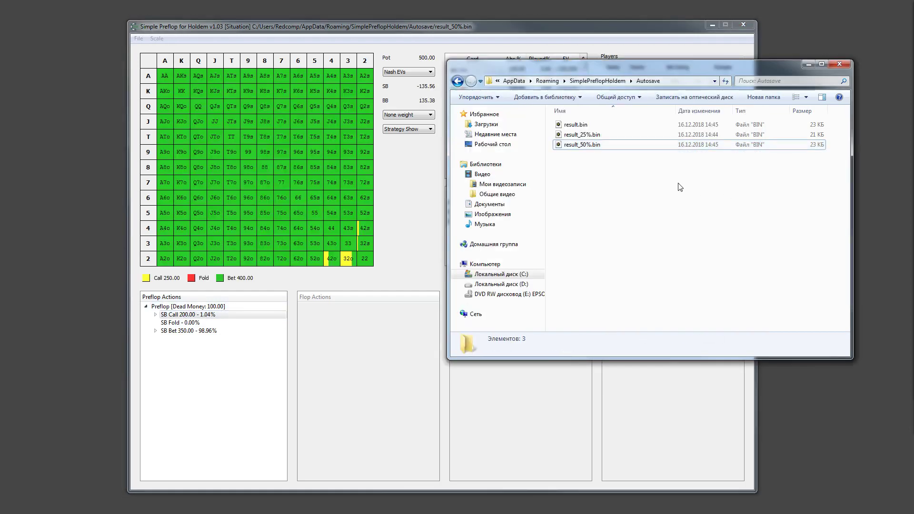
Step: Load result.bin from the Autosave folder into Simple Preflop and show its strategy for SB Call 200.00
{"action": "left_click", "coordinate": [592, 126]}
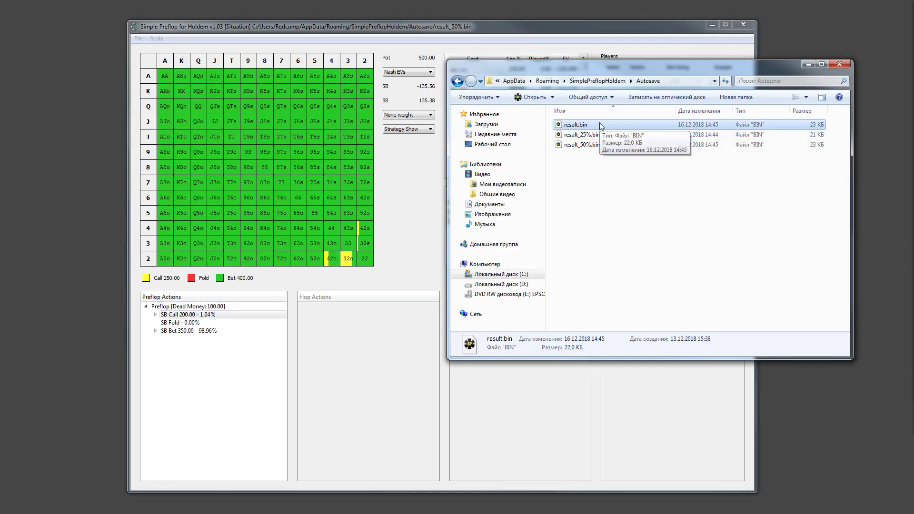
{"action": "left_click_drag", "start_coordinate": [600, 125], "coordinate": [395, 193]}
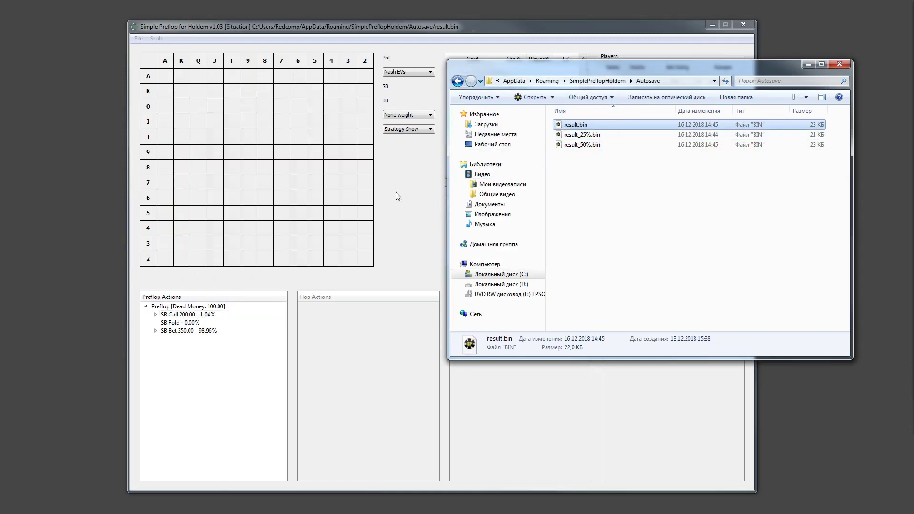
{"action": "left_click", "coordinate": [232, 315]}
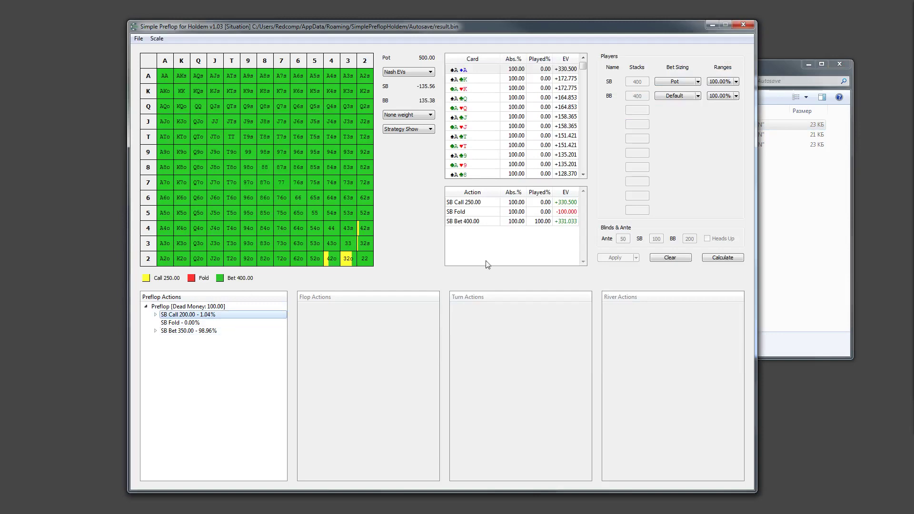
Step: Minimize the Autosave folder window and set the Simple Preflop interface scale to 0.8, restarting the application to apply it
{"action": "left_click", "coordinate": [784, 230]}
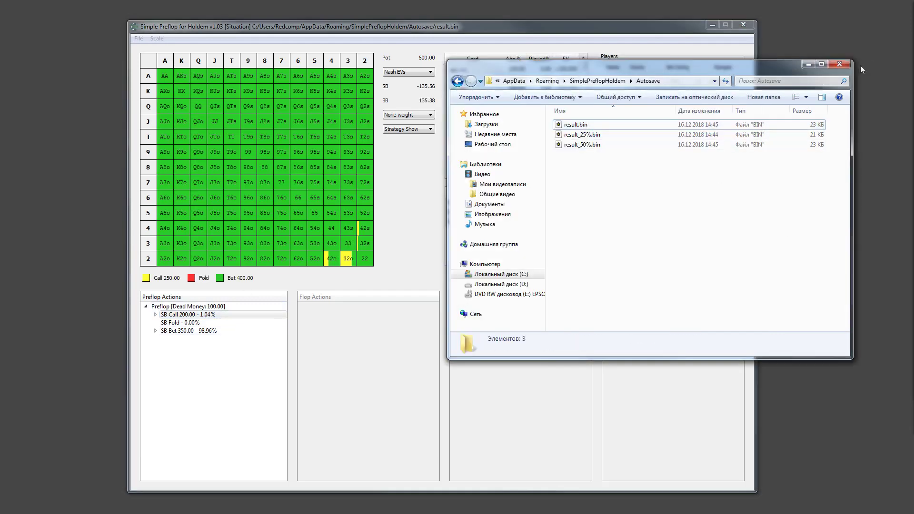
{"action": "left_click", "coordinate": [808, 64]}
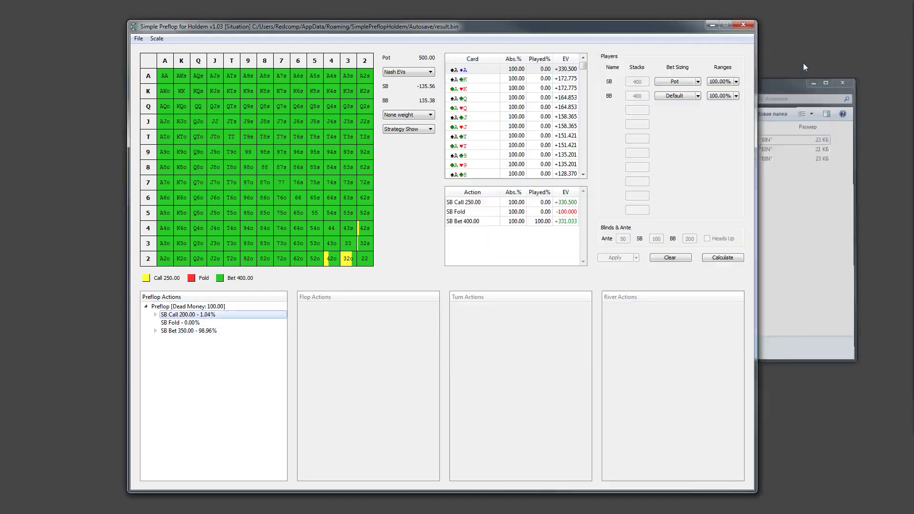
{"action": "left_click", "coordinate": [156, 38]}
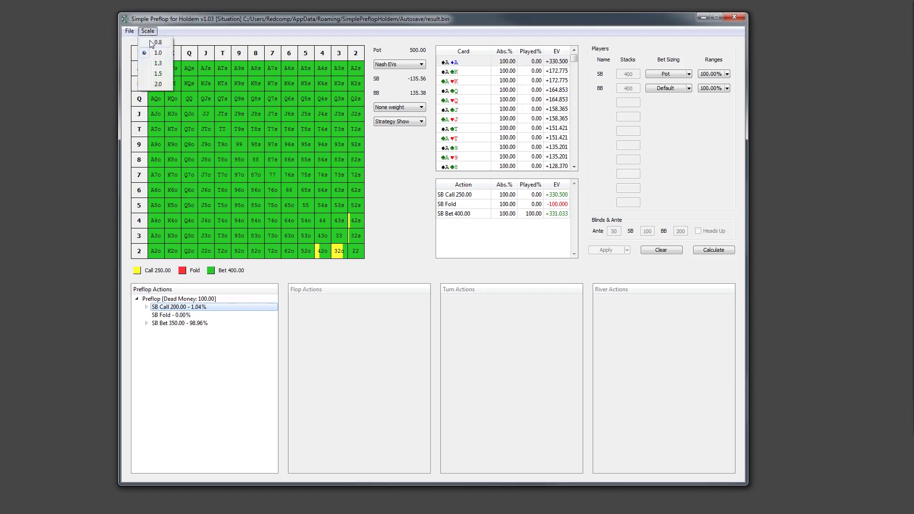
{"action": "left_click", "coordinate": [151, 43]}
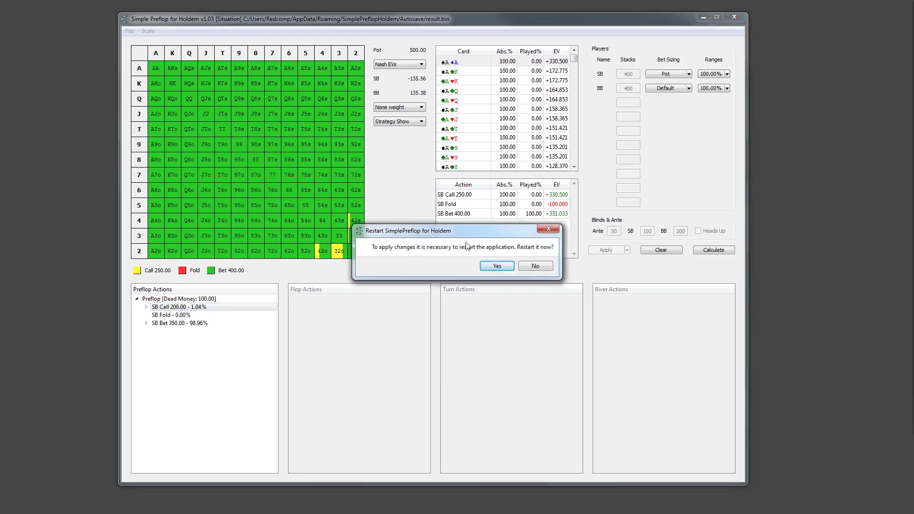
{"action": "left_click", "coordinate": [495, 266]}
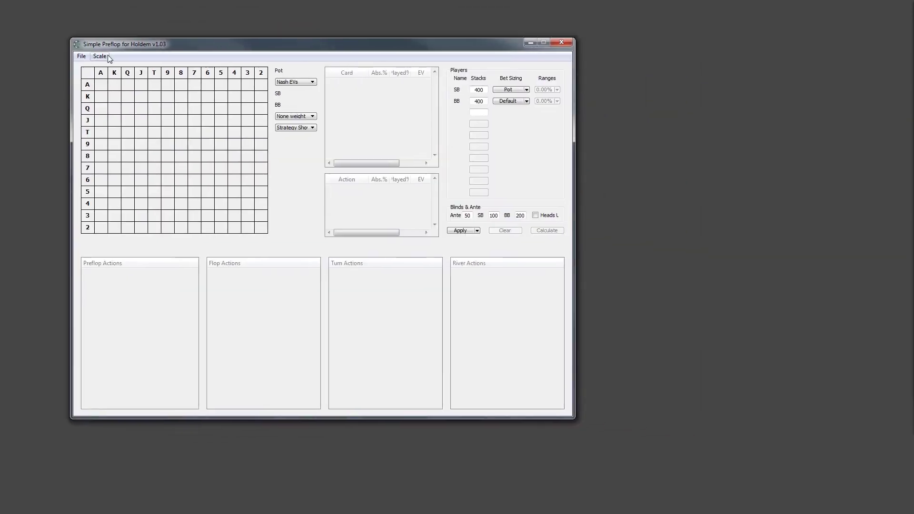
Step: Check the available interface scale options, keep 0.8, and move the application window toward the middle of the desktop
{"action": "left_click", "coordinate": [99, 56]}
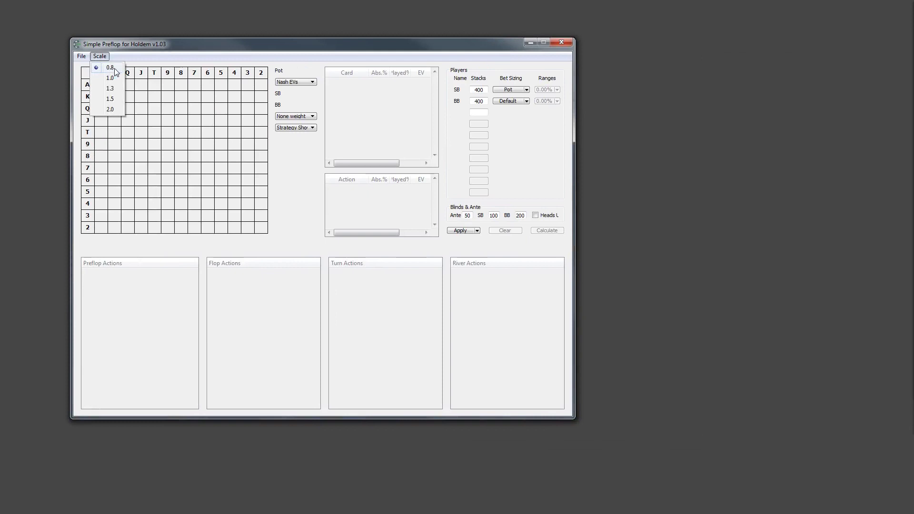
{"action": "left_click", "coordinate": [239, 229]}
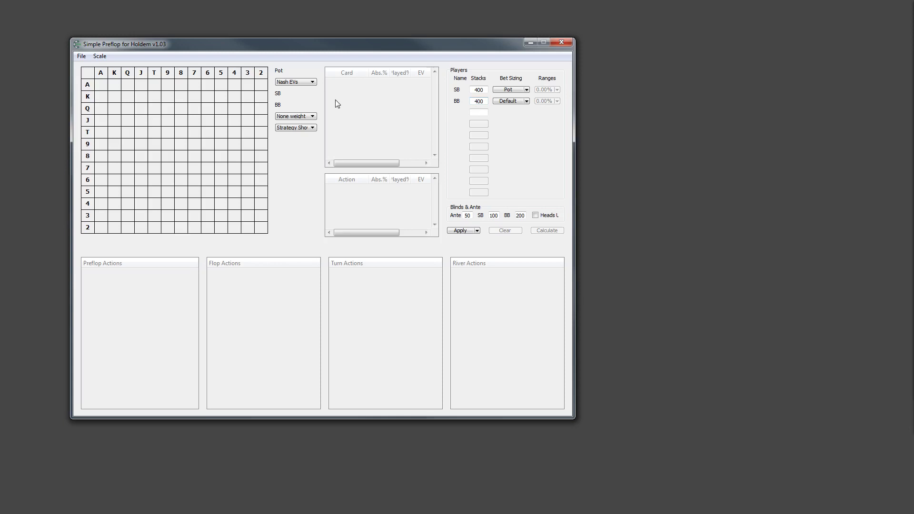
{"action": "left_click_drag", "start_coordinate": [364, 50], "coordinate": [504, 59]}
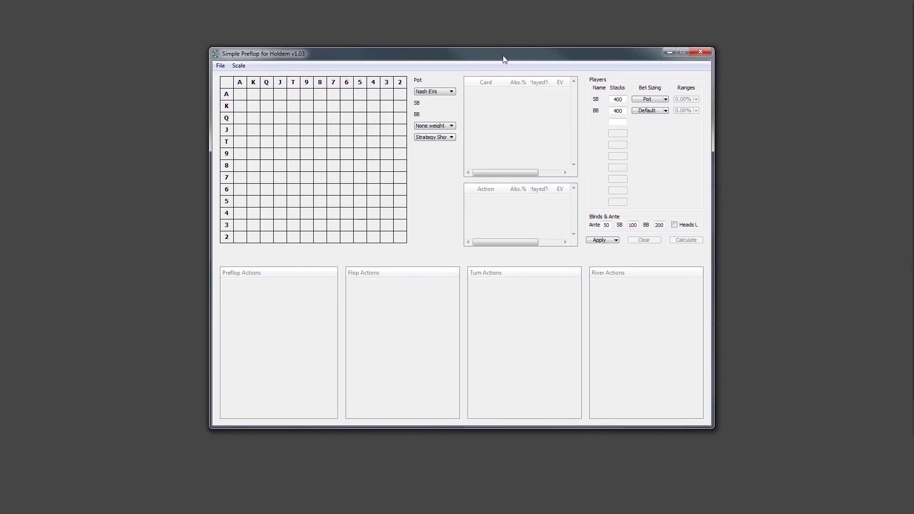